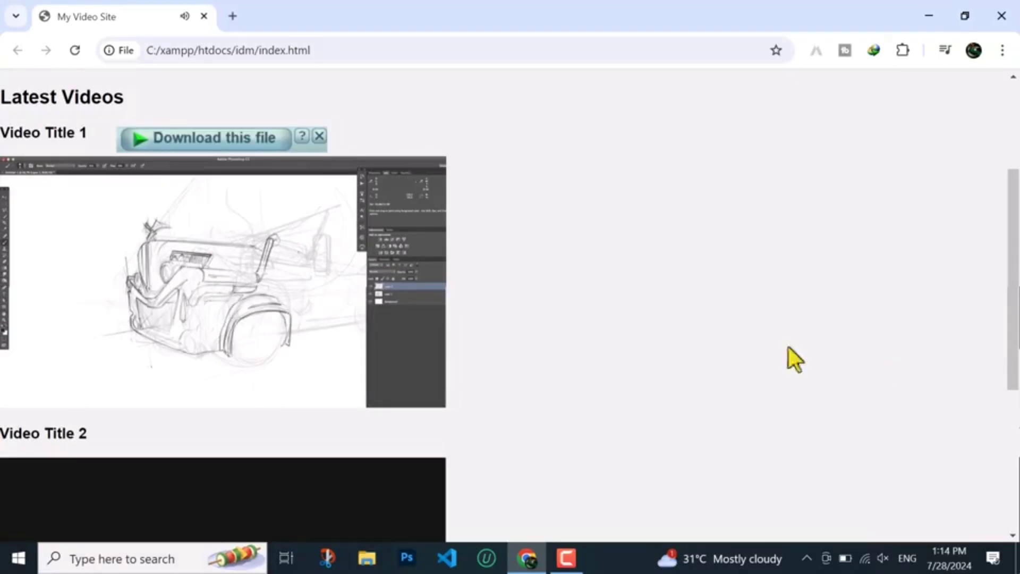
Try downloading the first page video as 720p HD MP4; it fails with 403 Forbidden.
left_click(230, 143)
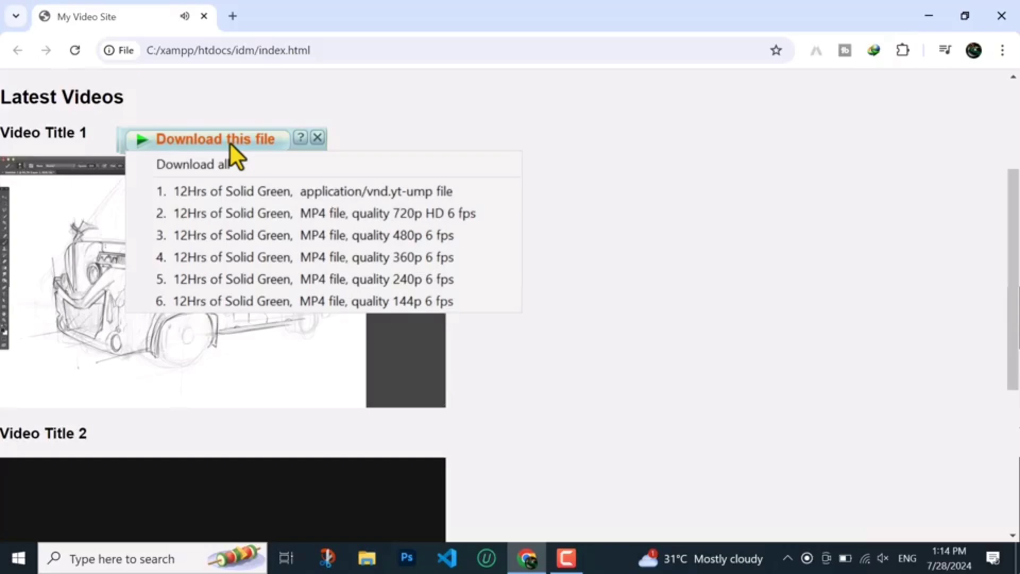
left_click(312, 216)
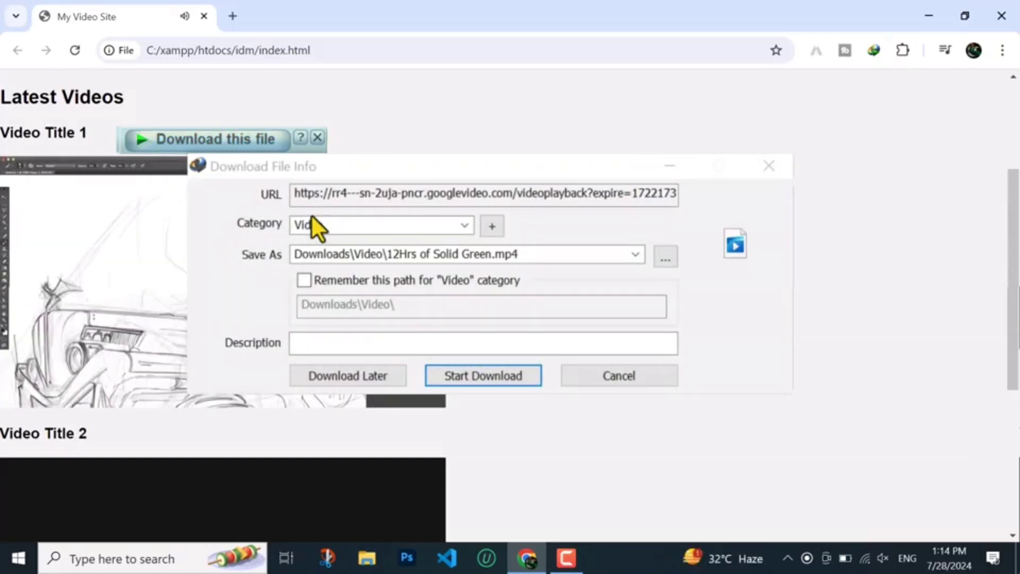
left_click(481, 380)
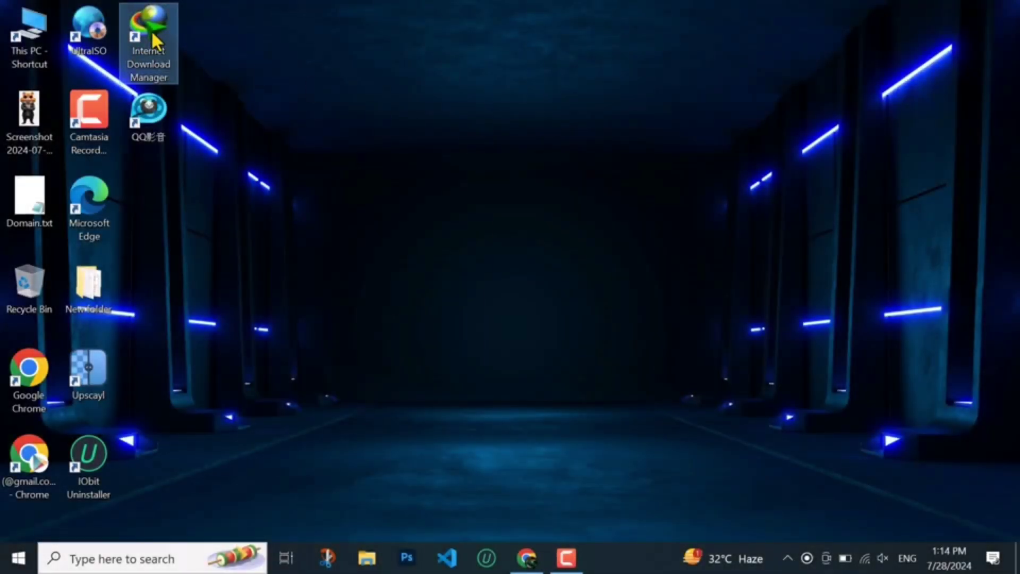
Relaunch Internet Download Manager as administrator and bring up its Options dialog.
right_click(150, 30)
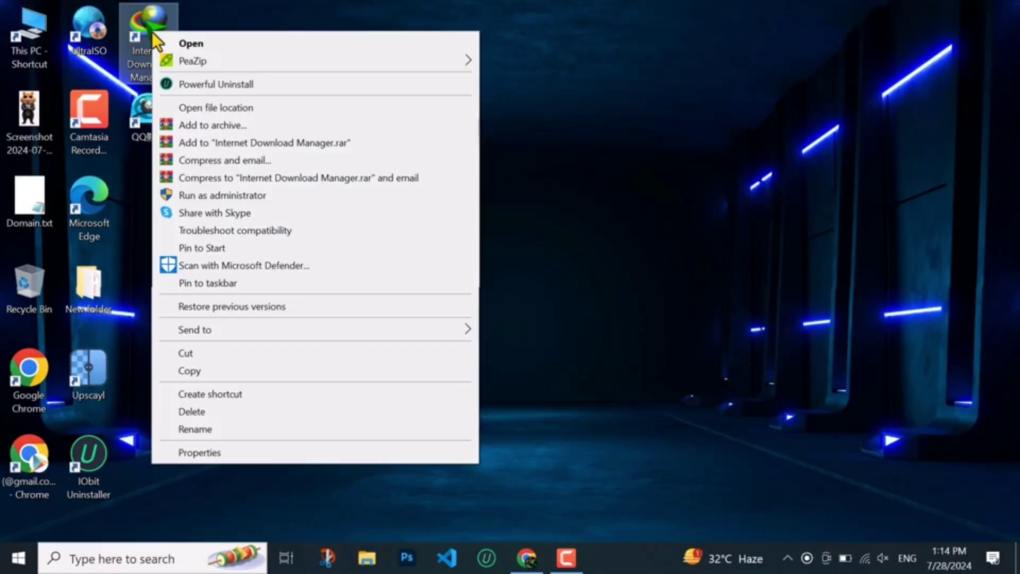
left_click(195, 200)
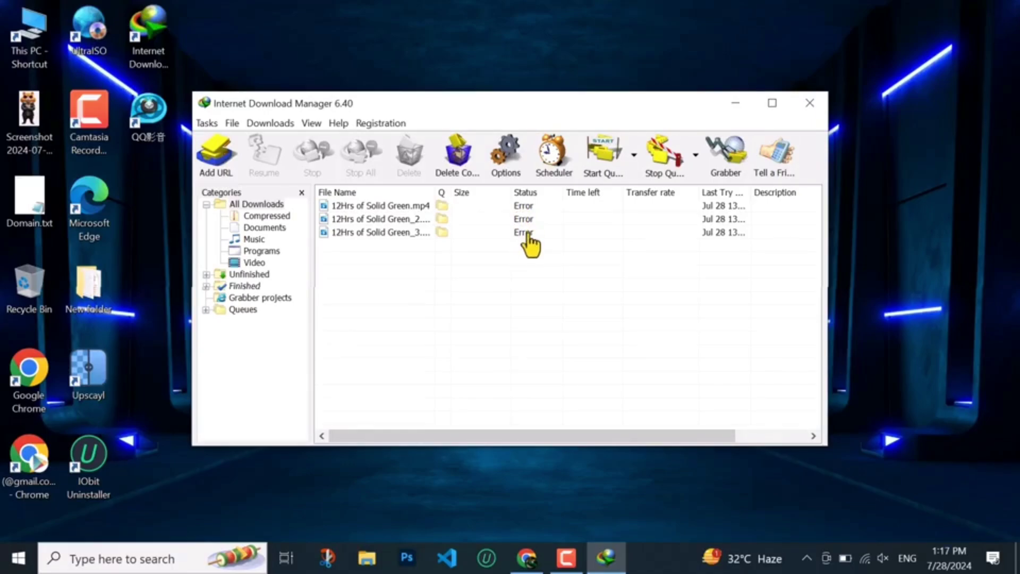
left_click(271, 124)
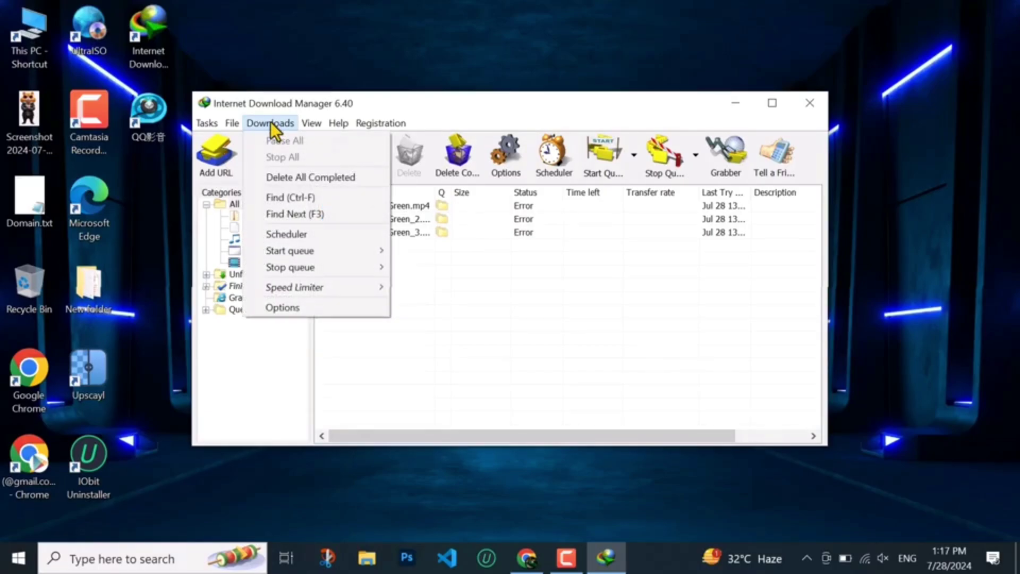
left_click(301, 309)
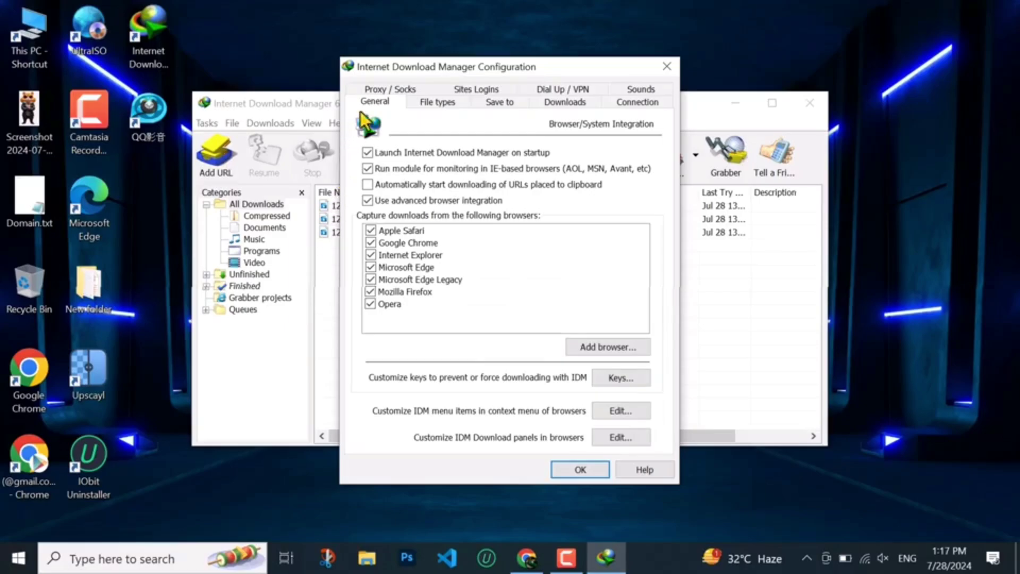
Review the Proxy/Socks settings, save them, and return to the video page in Chrome.
left_click(392, 88)
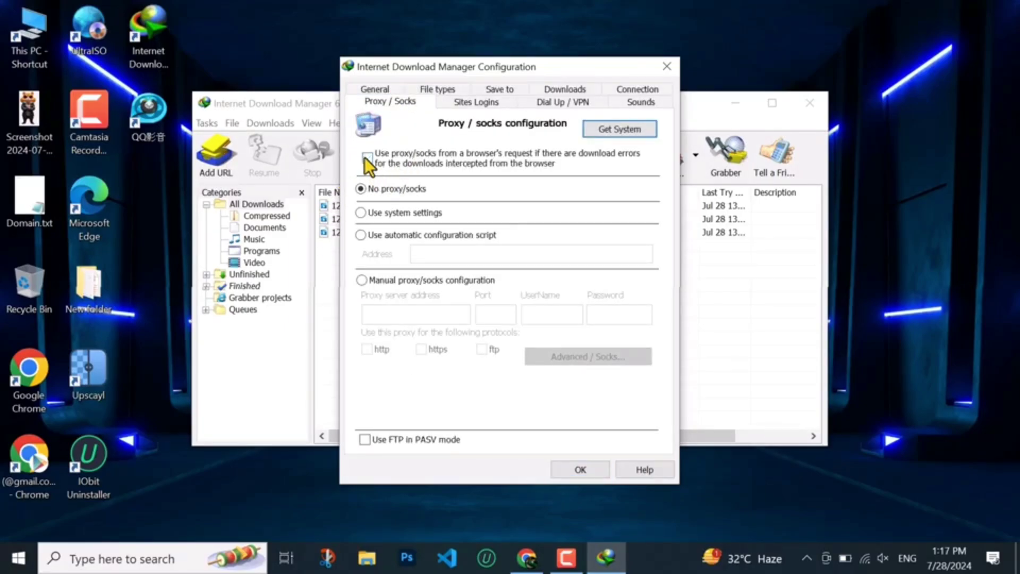
left_click(576, 465)
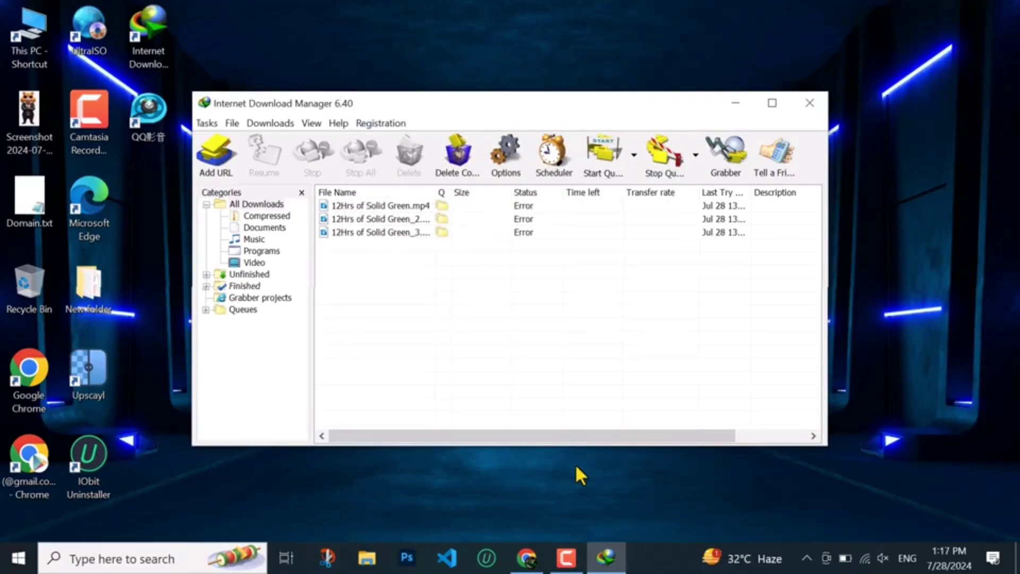
left_click(737, 103)
left_click(527, 559)
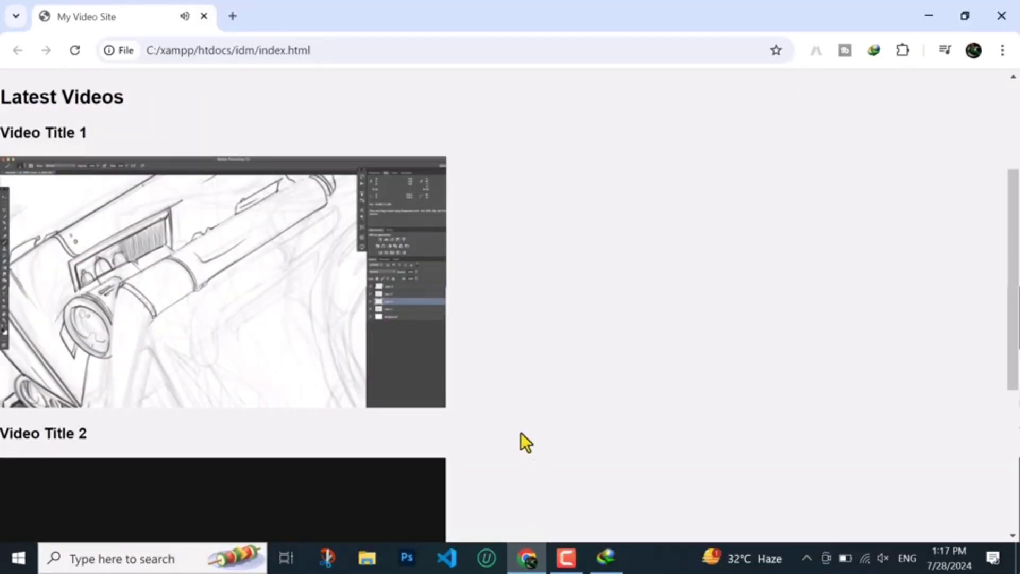
Reload the page, retry the 720p MP4 download, and dismiss the repeated 403 Forbidden error.
left_click(76, 50)
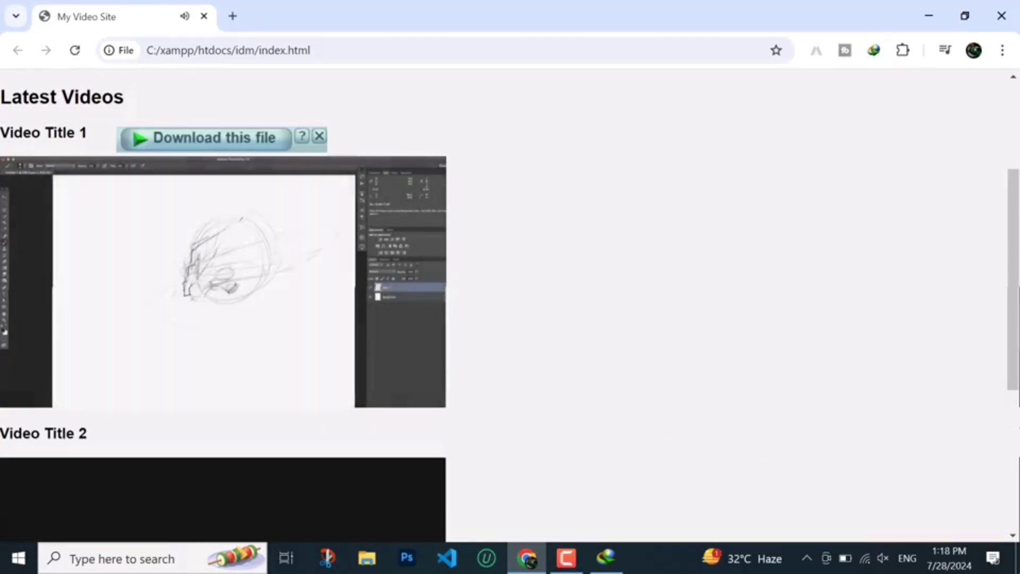
left_click(230, 141)
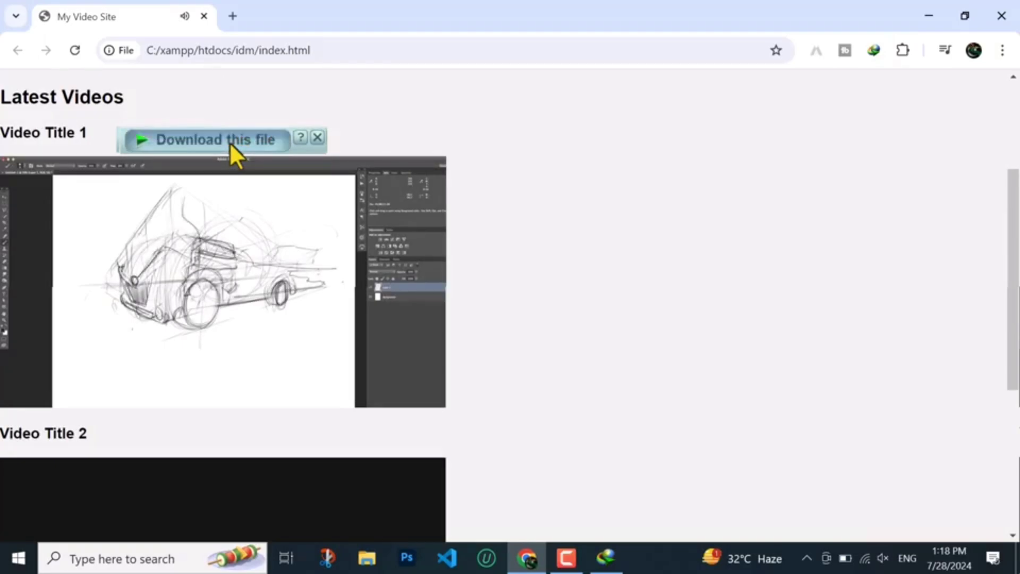
left_click(312, 214)
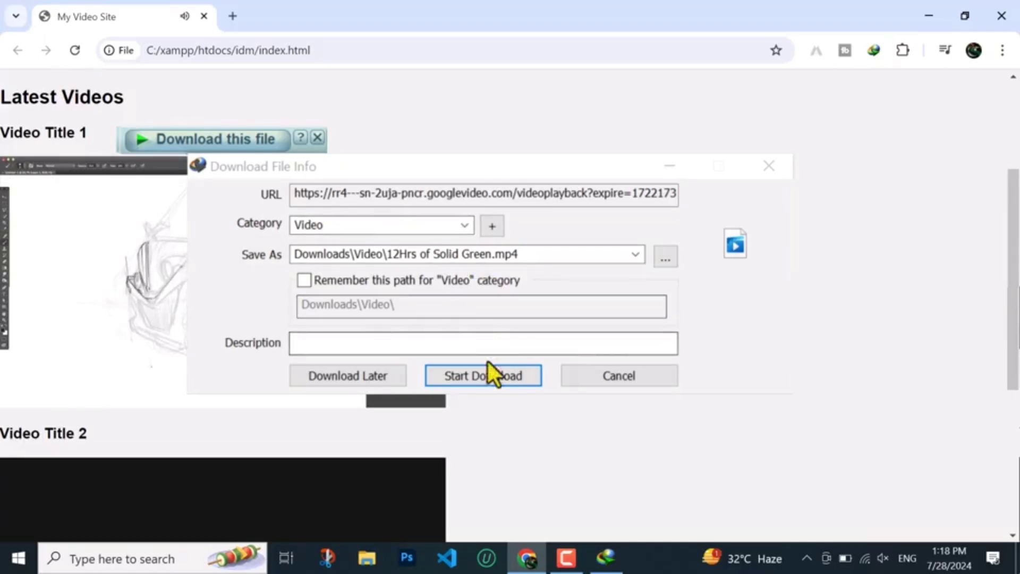
left_click(480, 381)
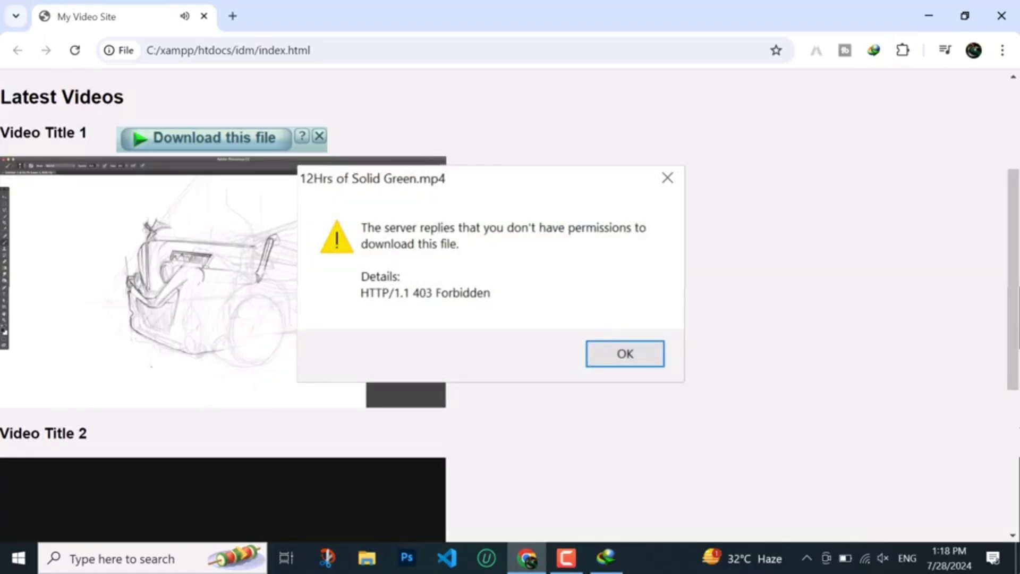
left_click(620, 354)
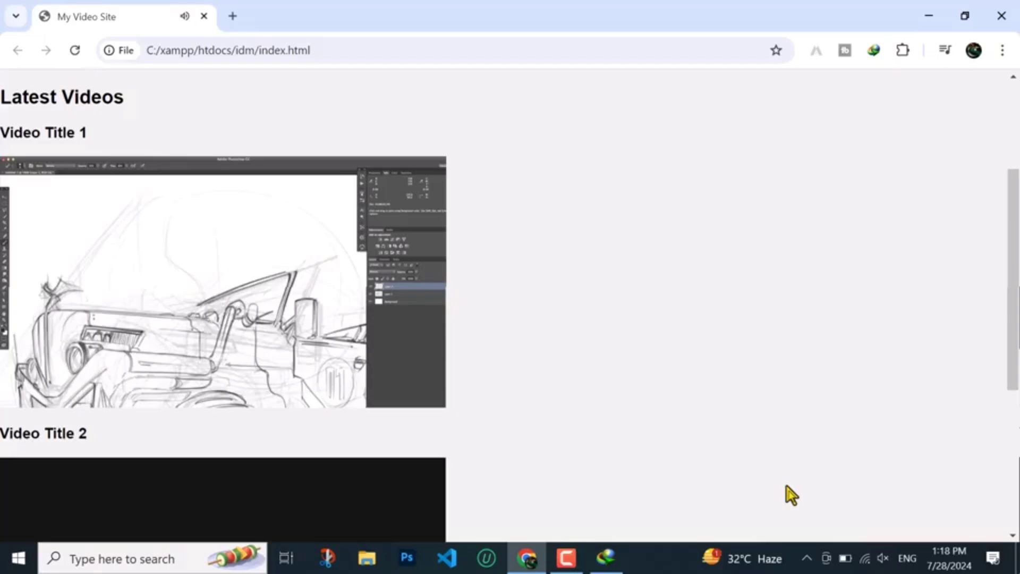
Bring Internet Download Manager back and show its About IDM version details.
left_click(928, 17)
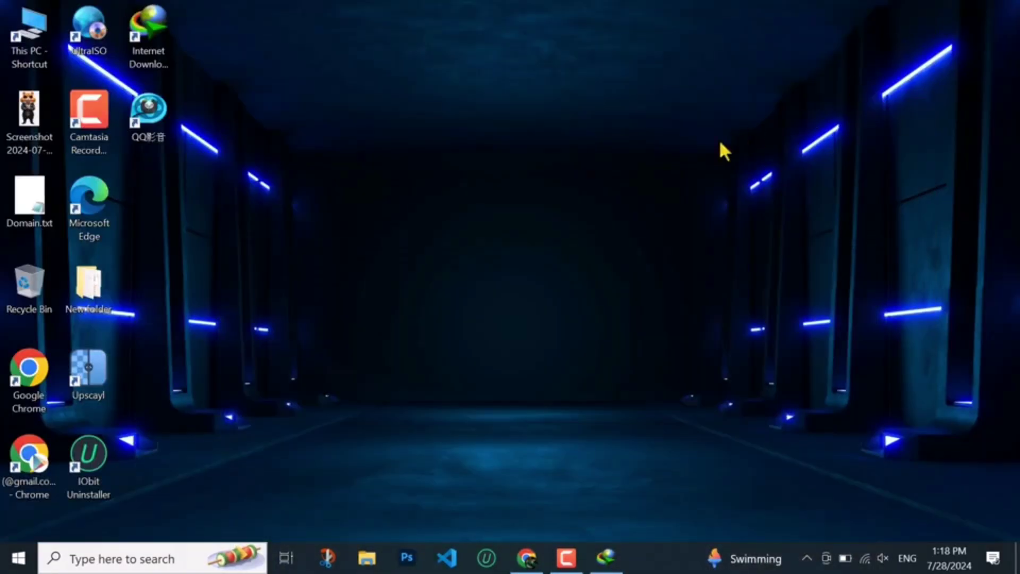
left_click(606, 557)
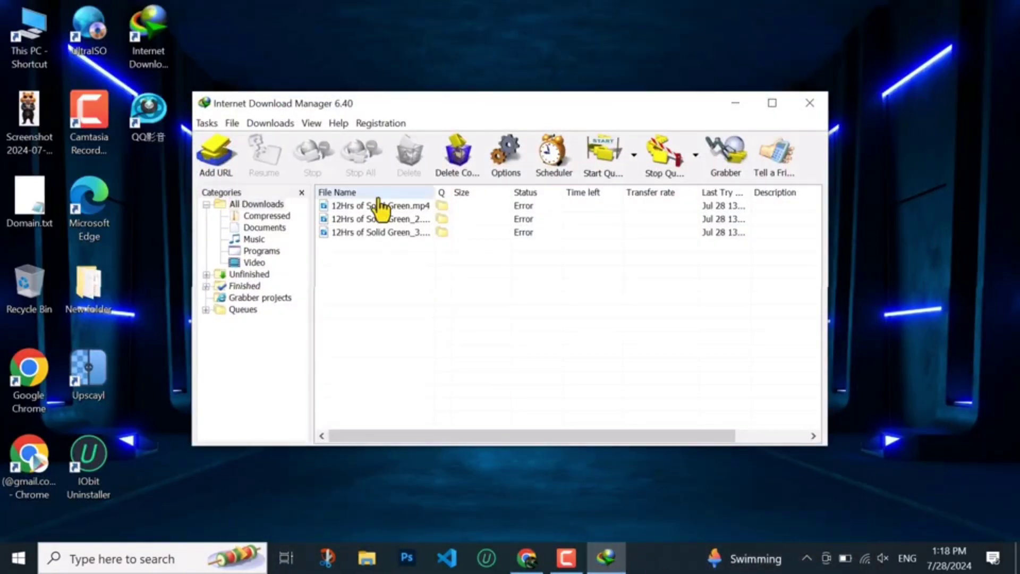
left_click(336, 126)
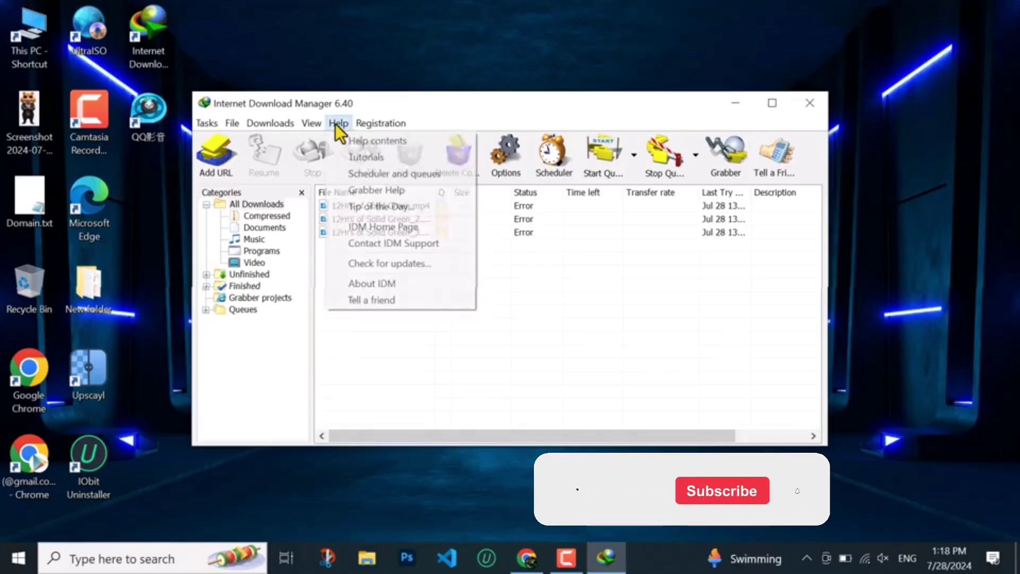
left_click(382, 286)
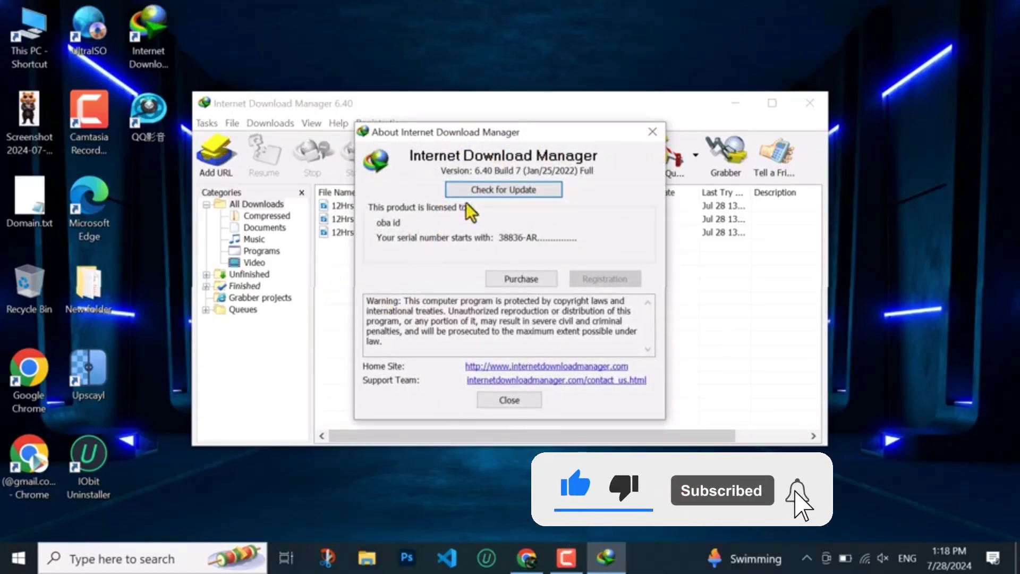
Install the 6.42 Build 17 update, accepting the license terms, through to Finish.
left_click(494, 190)
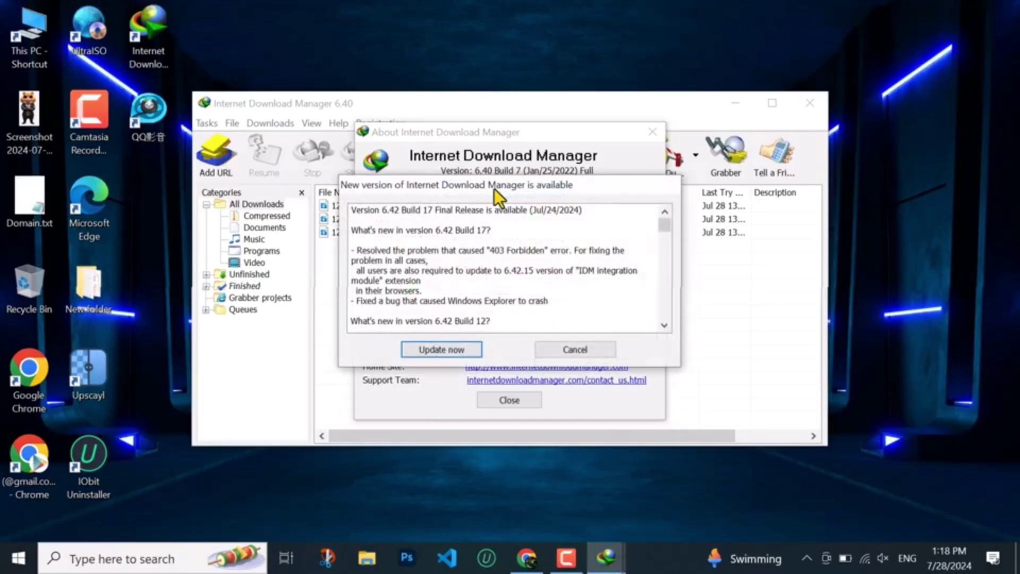
left_click(442, 349)
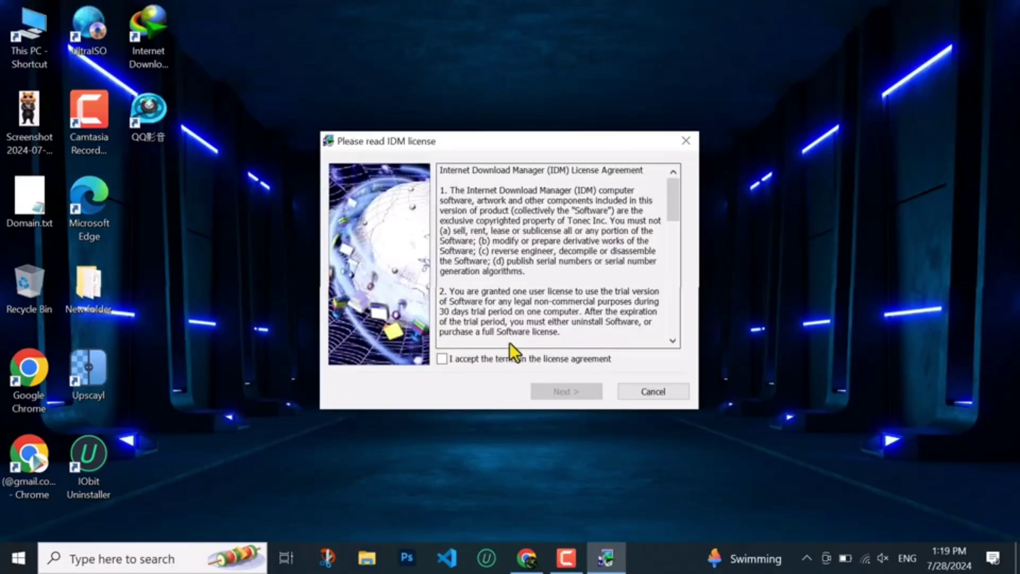
left_click(442, 359)
left_click(560, 392)
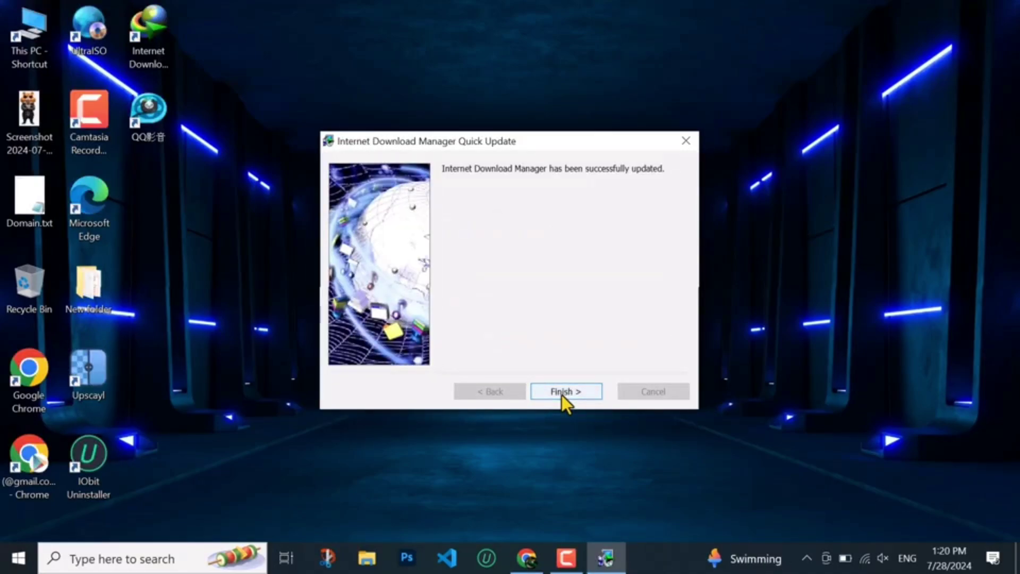
left_click(570, 393)
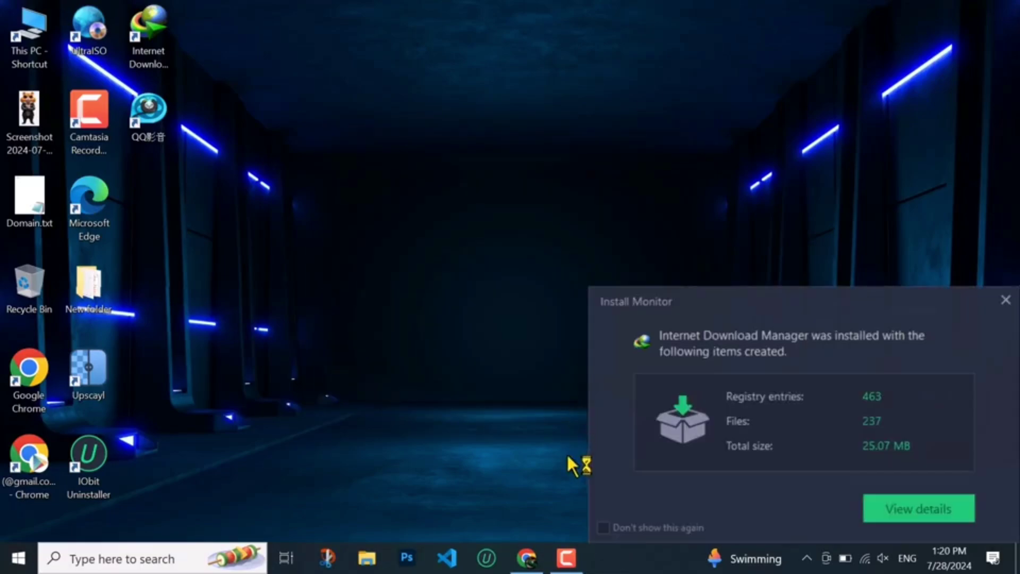
Reload the local video page and start downloading the first Futuristic Old-timer MP4.
left_click(1007, 300)
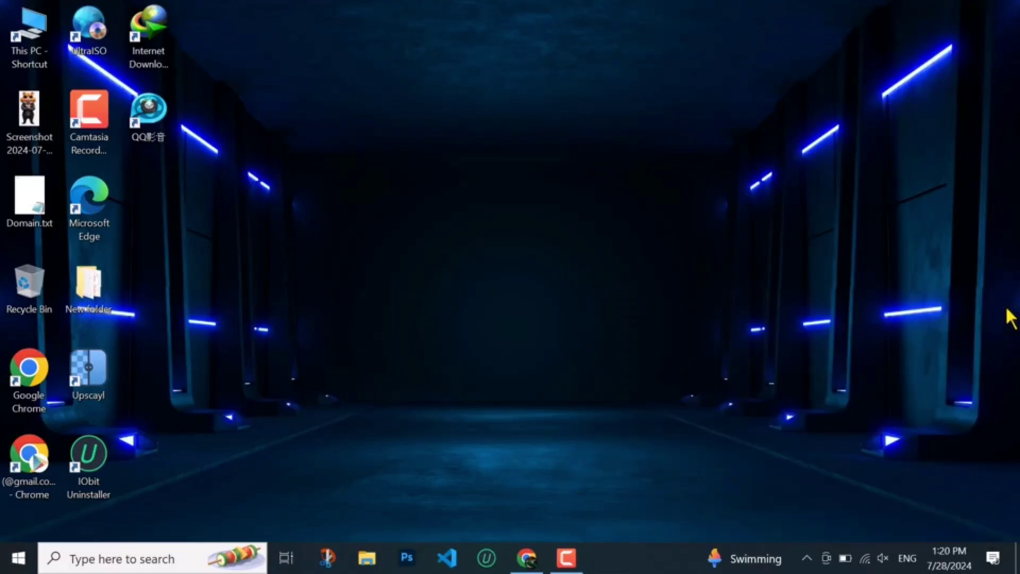
left_click(529, 560)
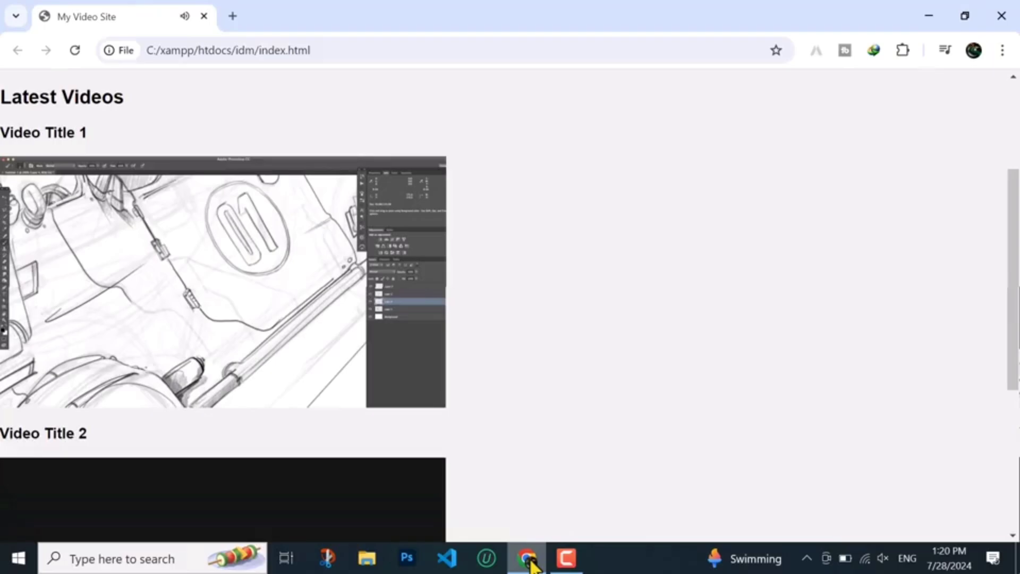
left_click(72, 50)
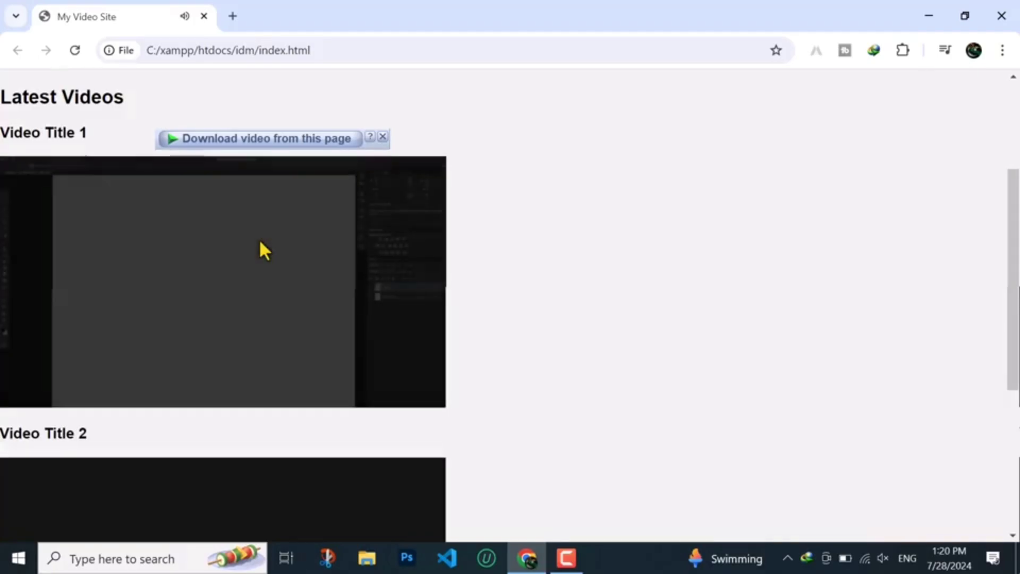
left_click(247, 144)
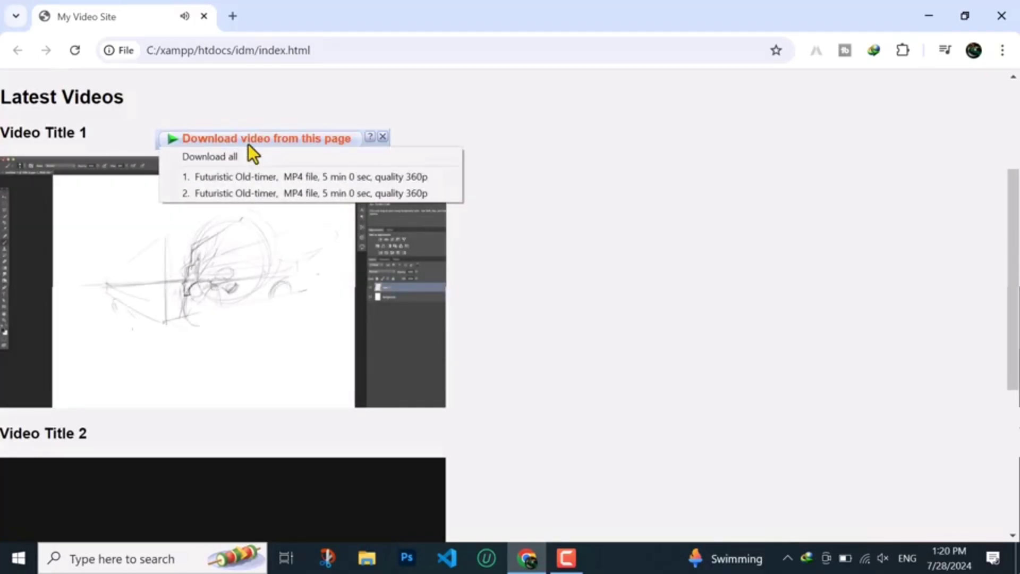
left_click(302, 178)
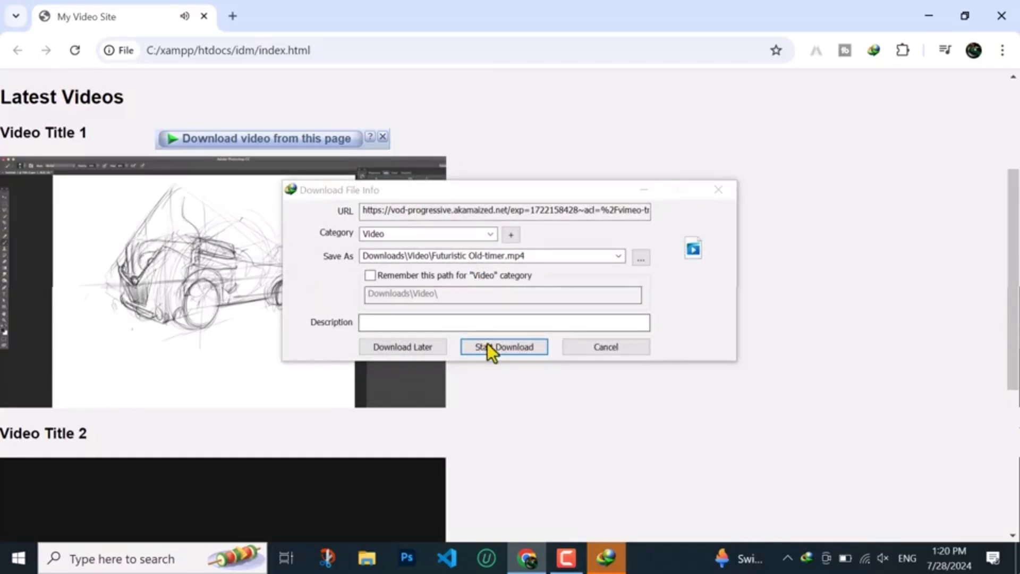
left_click(492, 346)
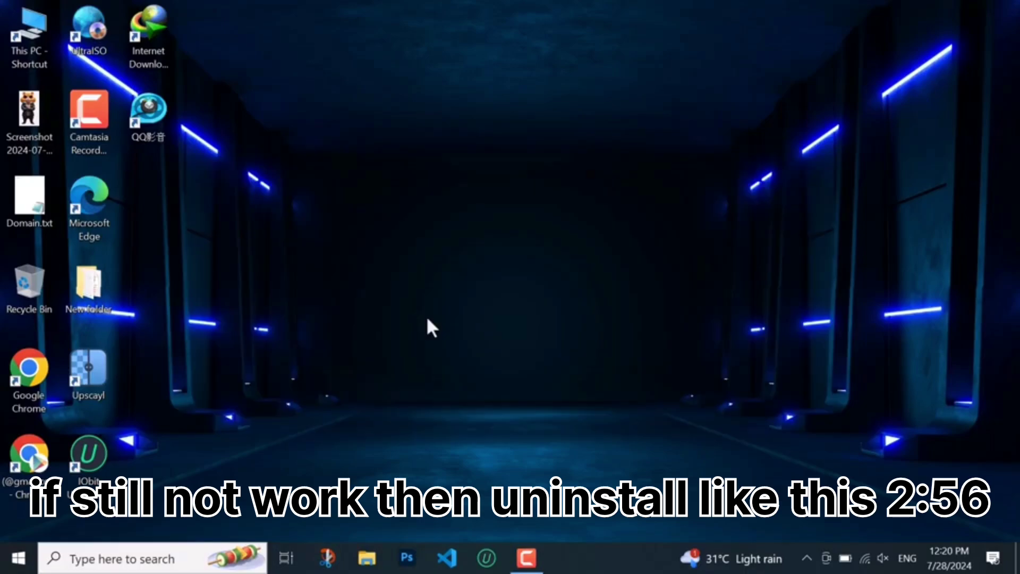
Open IDM's install folder and run Uninstall.exe as administrator, dismissing the still-running warning.
left_click(147, 23)
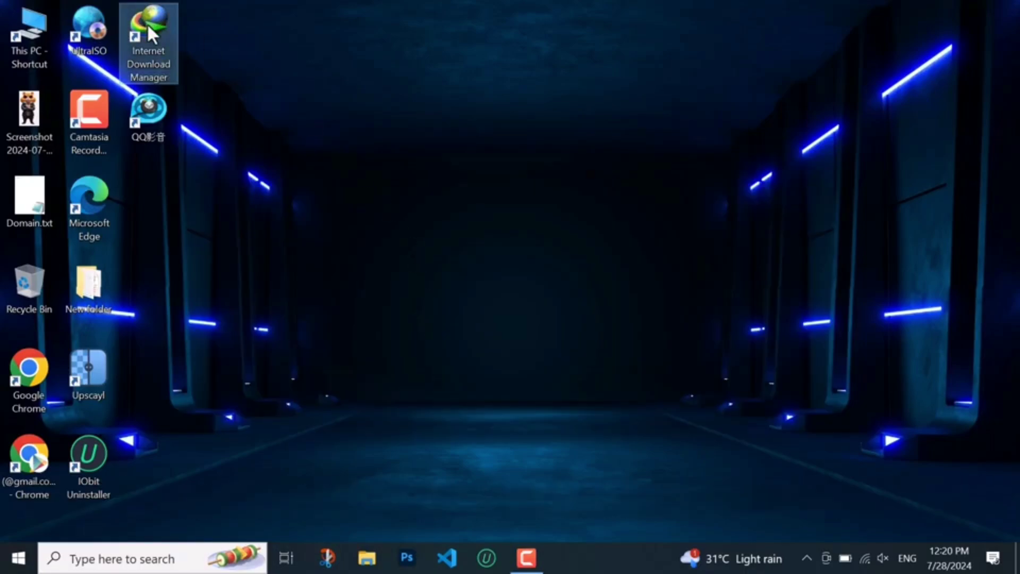
right_click(147, 23)
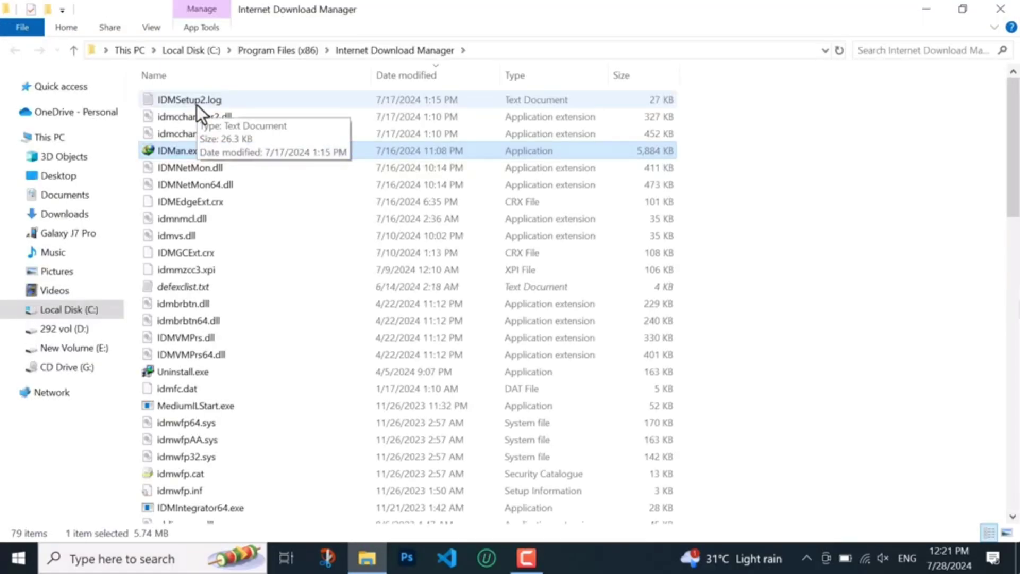
left_click(195, 373)
right_click(195, 373)
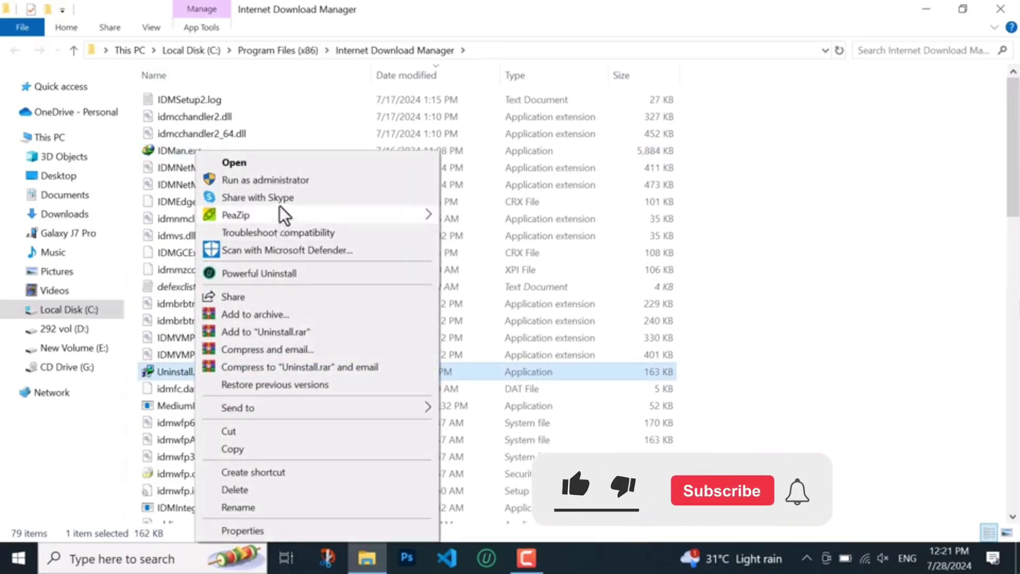
left_click(268, 179)
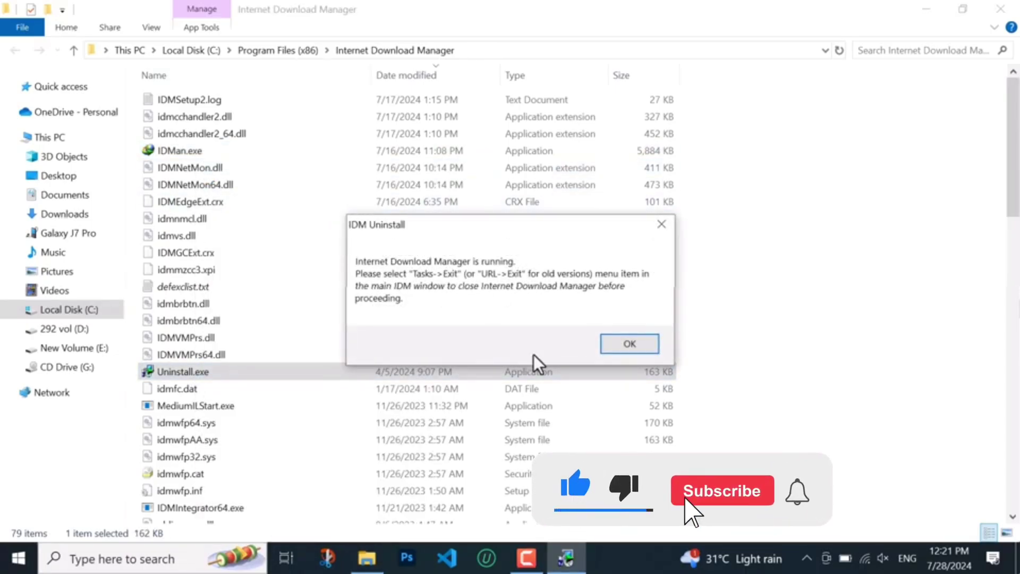
left_click(612, 348)
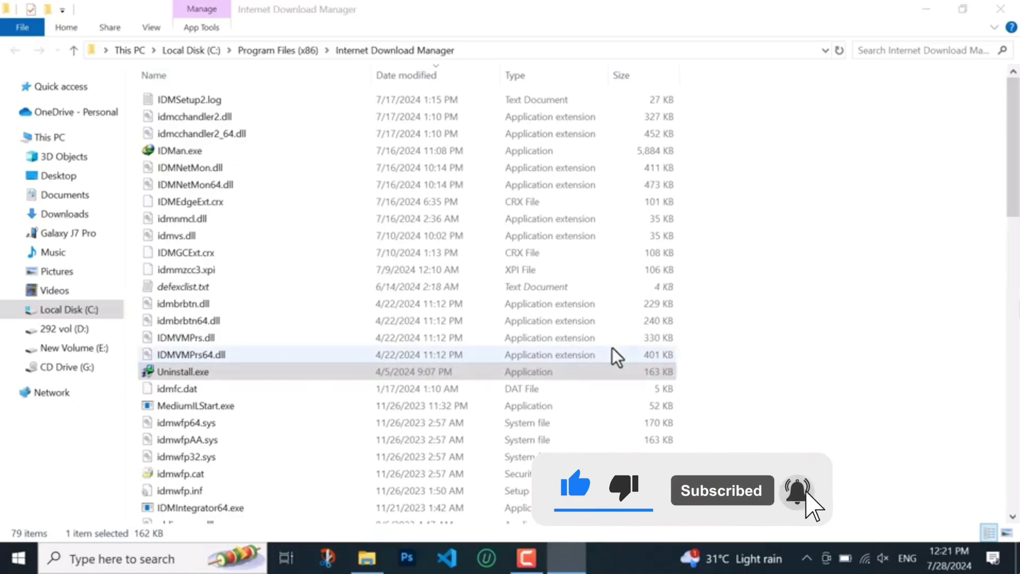
Choose Full removal, including downloads list and settings, and start the uninstall.
left_click(924, 8)
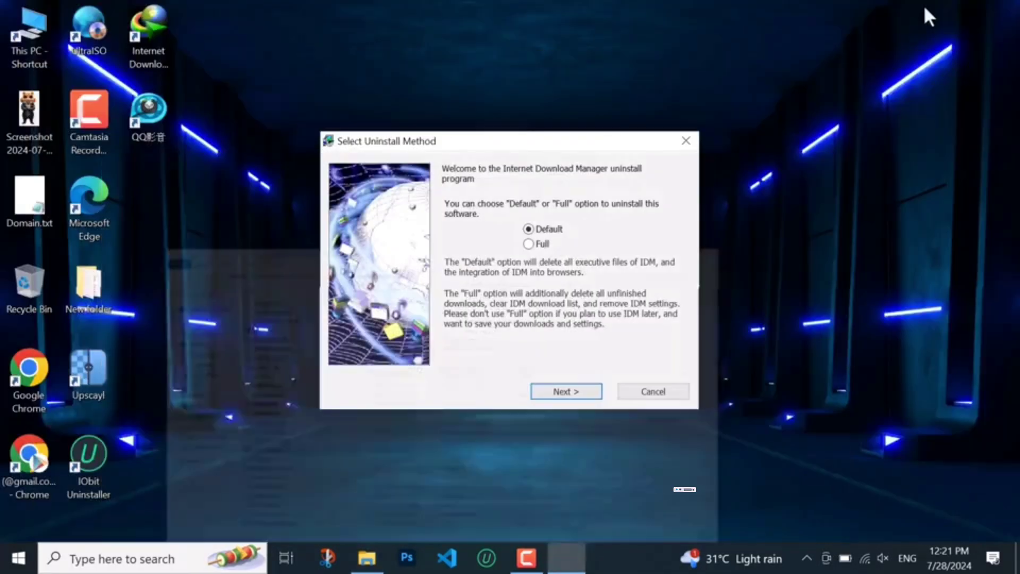
left_click(528, 248)
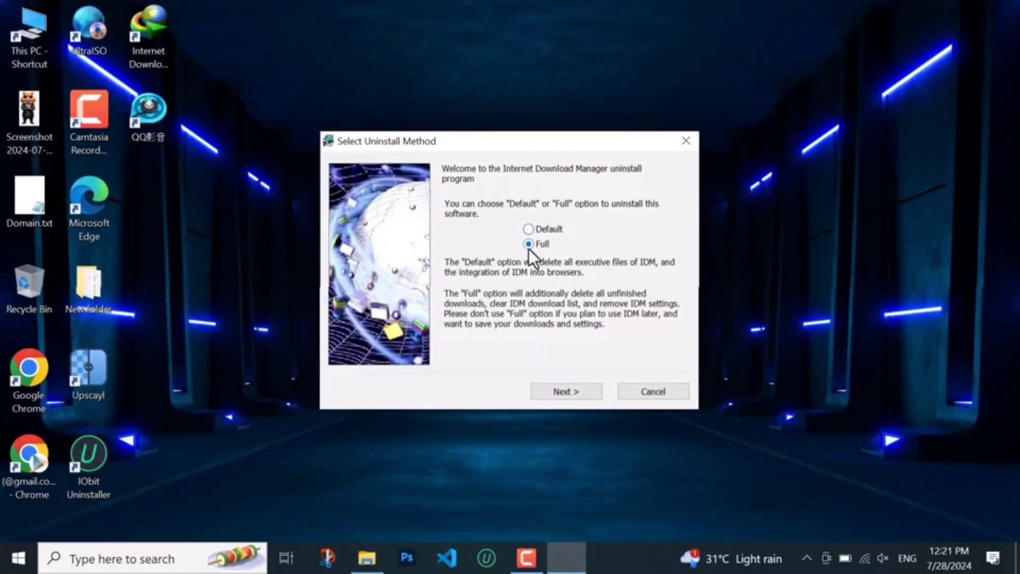
left_click(559, 397)
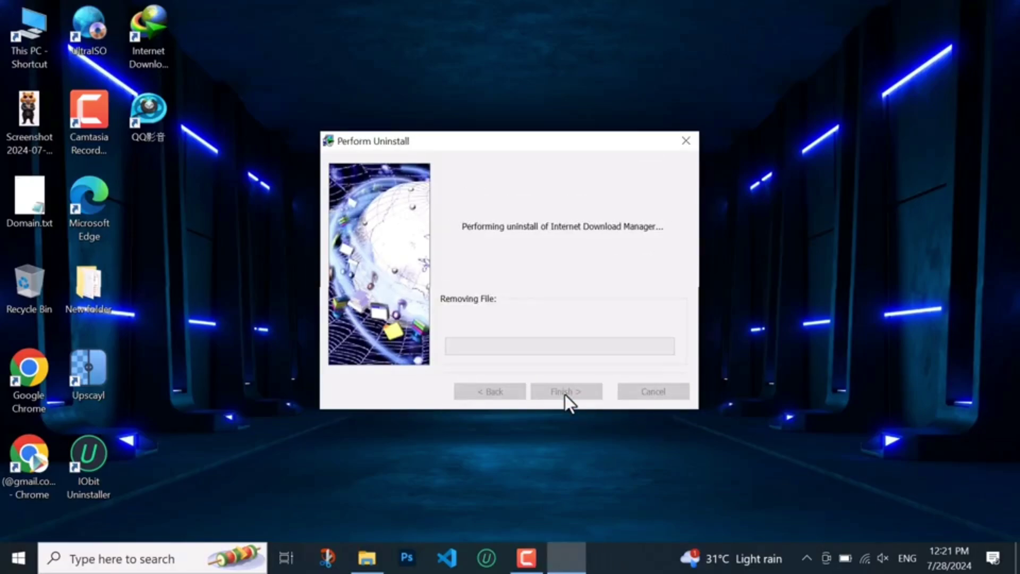